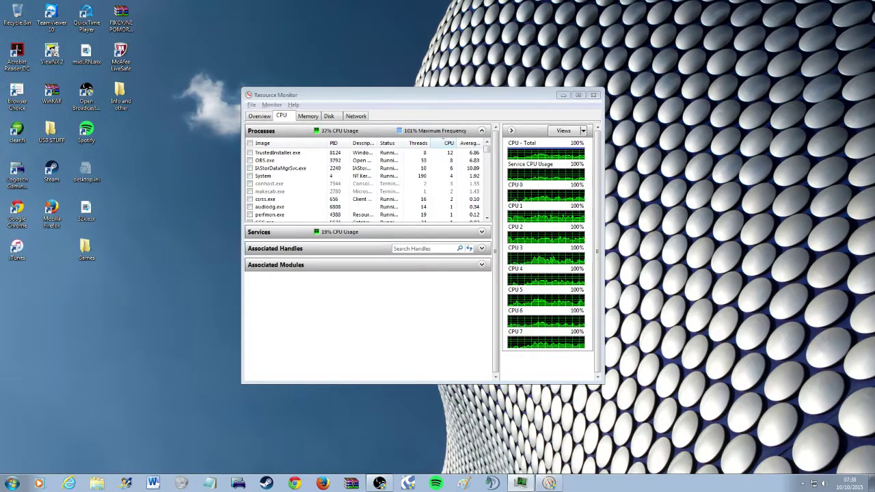
- Open Task Manager to examine the CPU and memory performance graphs, and close it
{"action": "key", "text": "ctrl+shift+Escape"}
{"action": "left_click_drag", "start_coordinate": [704, 192], "coordinate": [392, 119]}
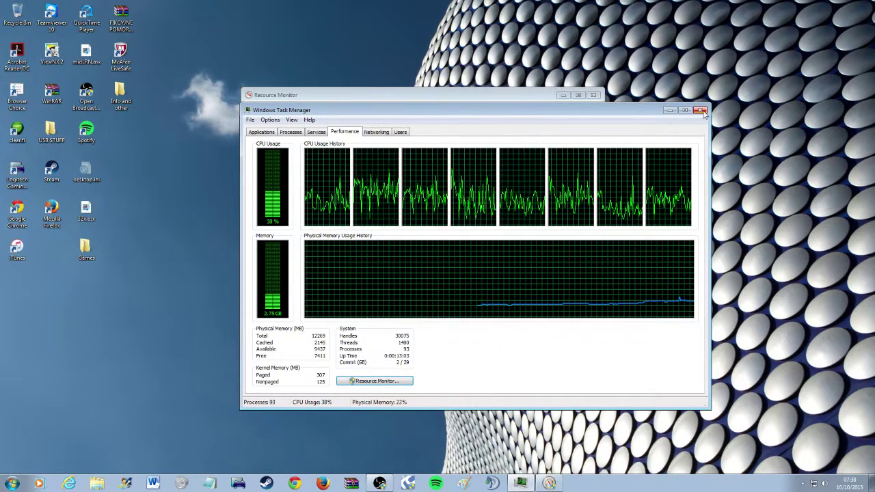
{"action": "left_click", "coordinate": [669, 110]}
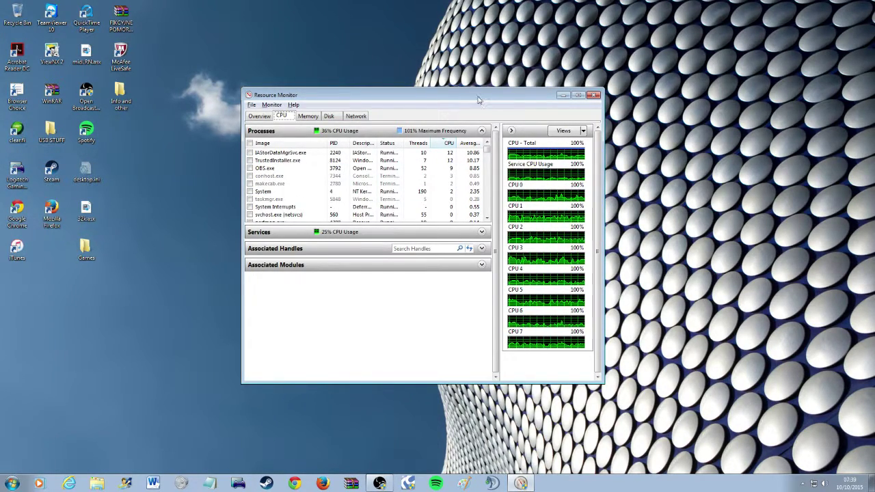
- Suspend the IAStorDataMgrSvc.exe process in Resource Monitor and confirm the suspension
{"action": "left_click_drag", "start_coordinate": [480, 99], "coordinate": [492, 94]}
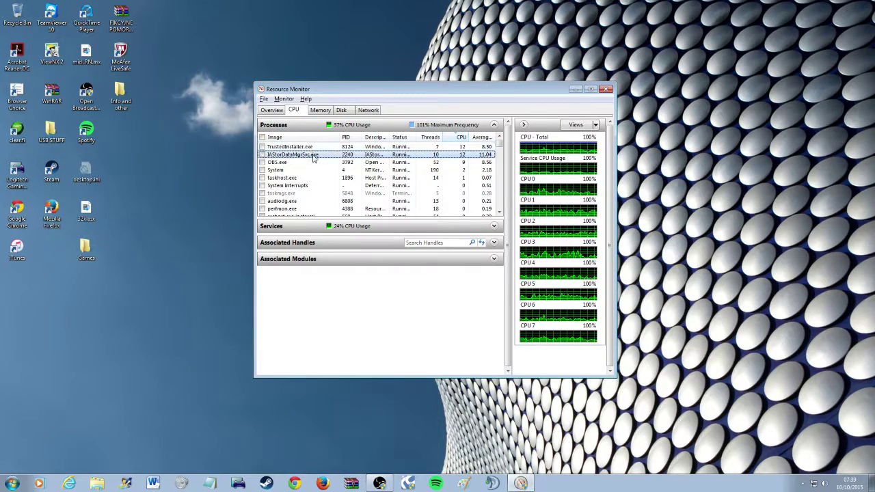
{"action": "right_click", "coordinate": [420, 149]}
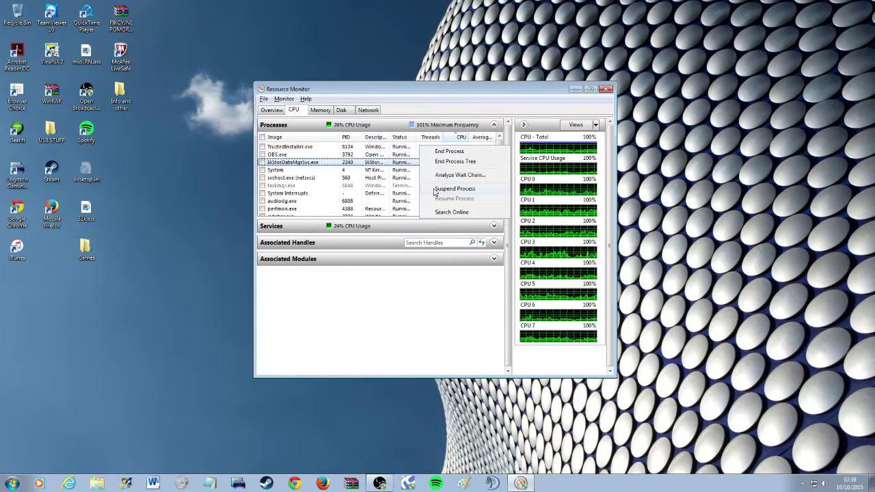
{"action": "left_click", "coordinate": [434, 190]}
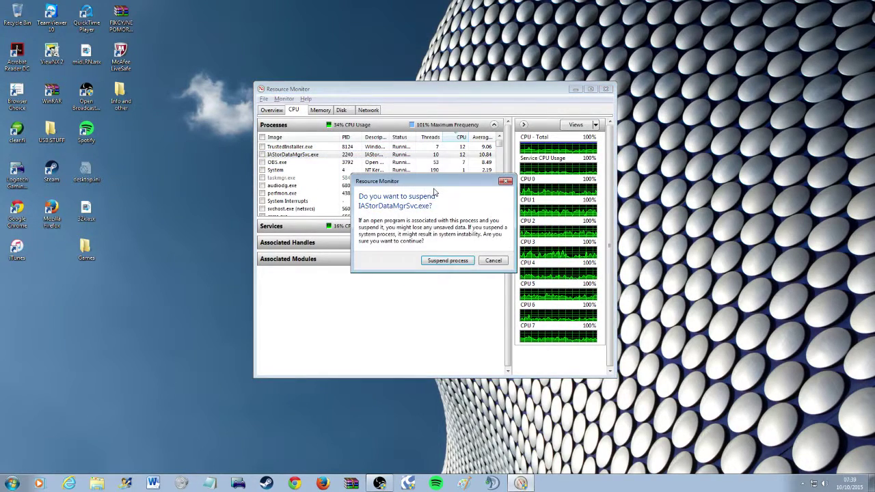
{"action": "left_click", "coordinate": [451, 259]}
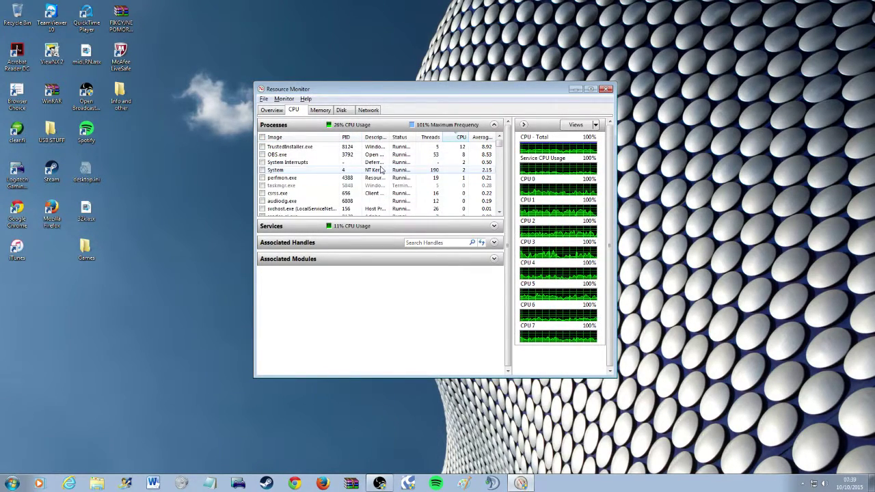
- Review the running services and the processes using the most CPU, and close Resource Monitor
{"action": "left_click", "coordinate": [408, 229]}
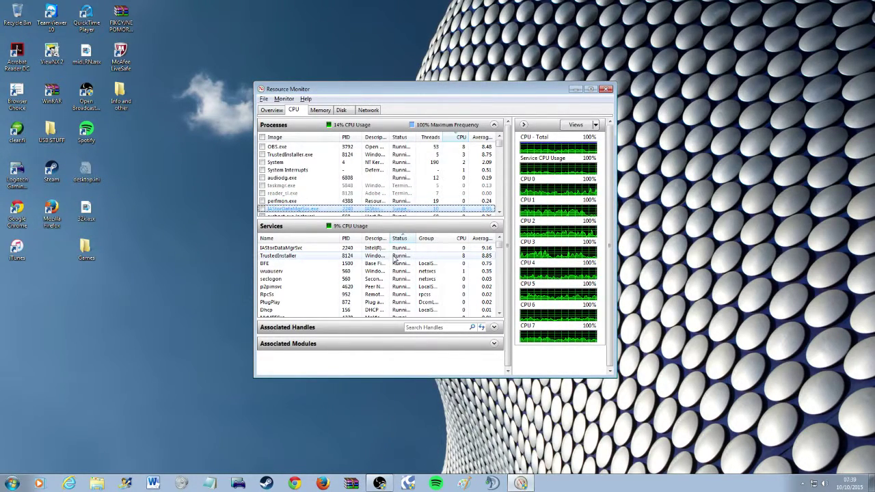
{"action": "left_click", "coordinate": [365, 227]}
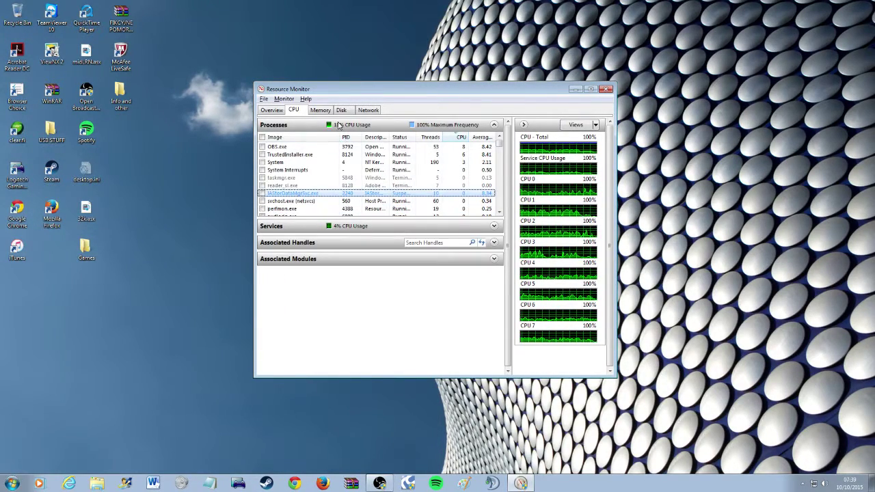
{"action": "left_click", "coordinate": [344, 155]}
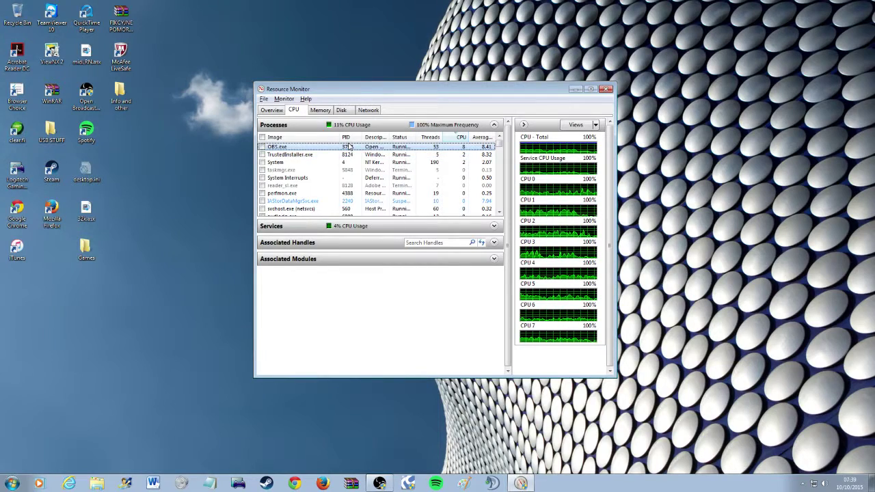
{"action": "left_click", "coordinate": [345, 147]}
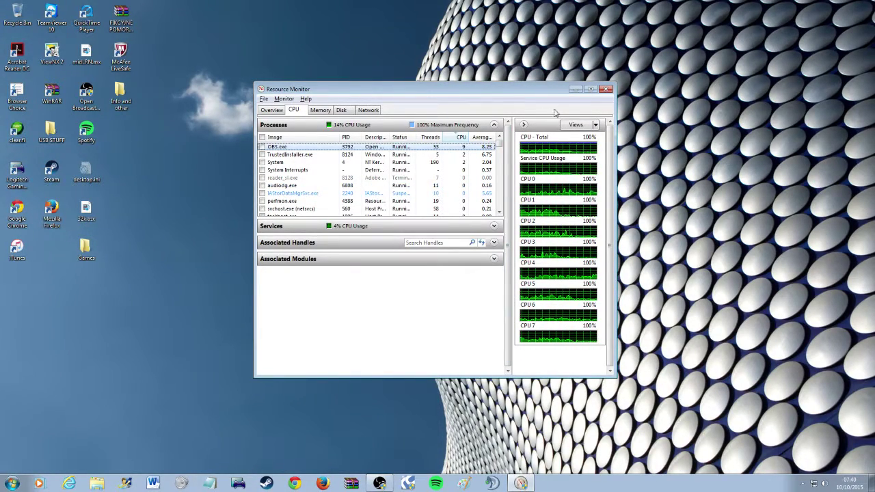
{"action": "left_click", "coordinate": [604, 89]}
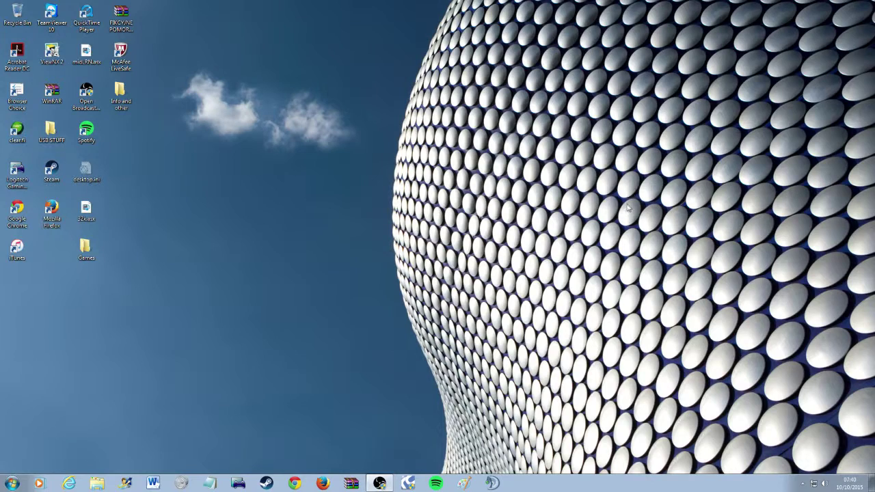
- Start Task Manager from the desktop, reposition its window and display the list of processes
{"action": "right_click", "coordinate": [641, 486]}
{"action": "left_click", "coordinate": [663, 451]}
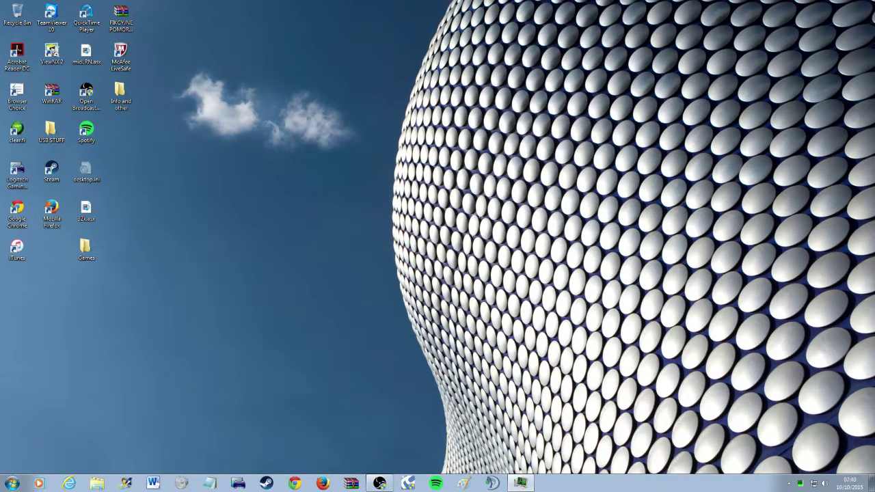
{"action": "left_click_drag", "start_coordinate": [786, 171], "coordinate": [264, 107]}
{"action": "left_click", "coordinate": [268, 131]}
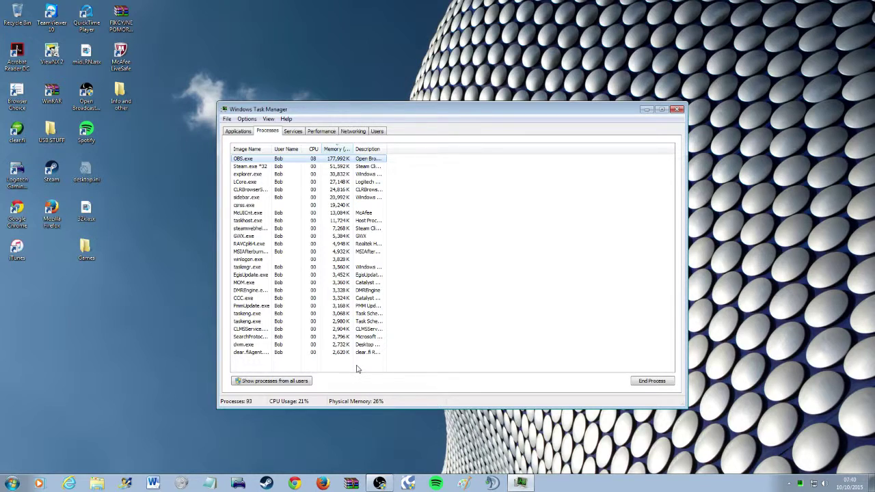
- Show processes from all users to compare them by CPU and memory use, and limit the list to the current user again
{"action": "left_click", "coordinate": [292, 380]}
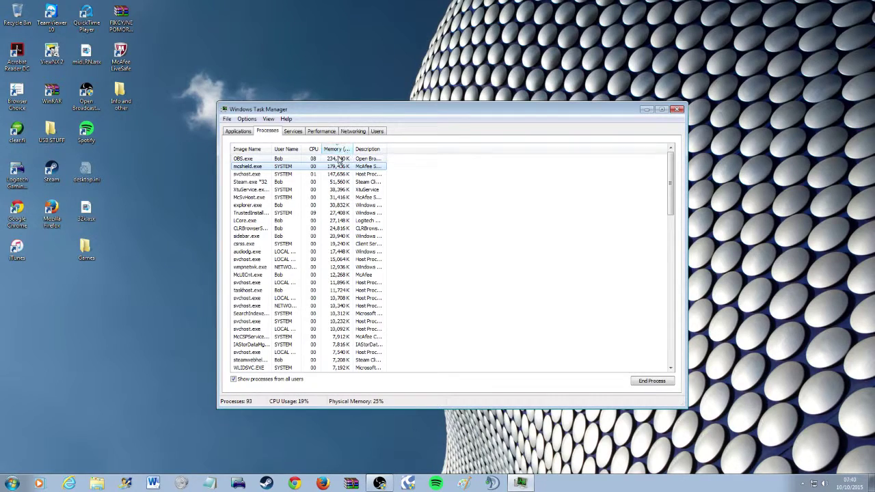
{"action": "left_click", "coordinate": [312, 151]}
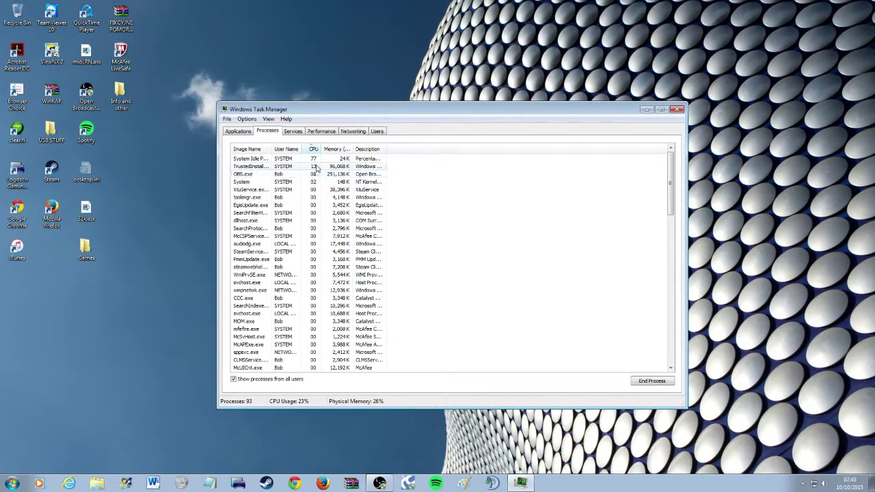
{"action": "left_click", "coordinate": [324, 160]}
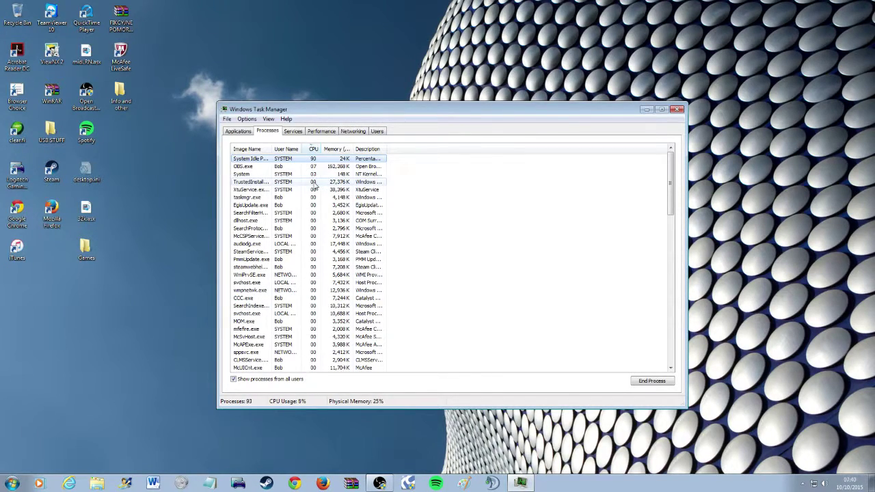
{"action": "left_click", "coordinate": [335, 149]}
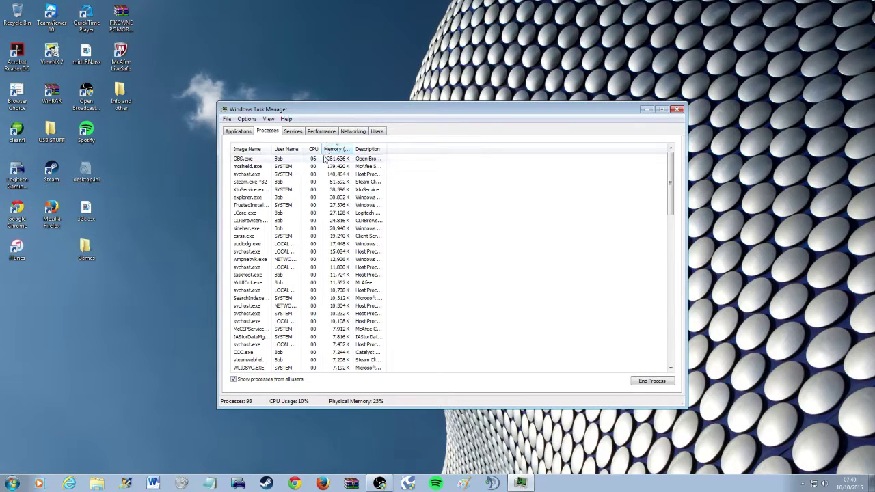
{"action": "left_click", "coordinate": [262, 379]}
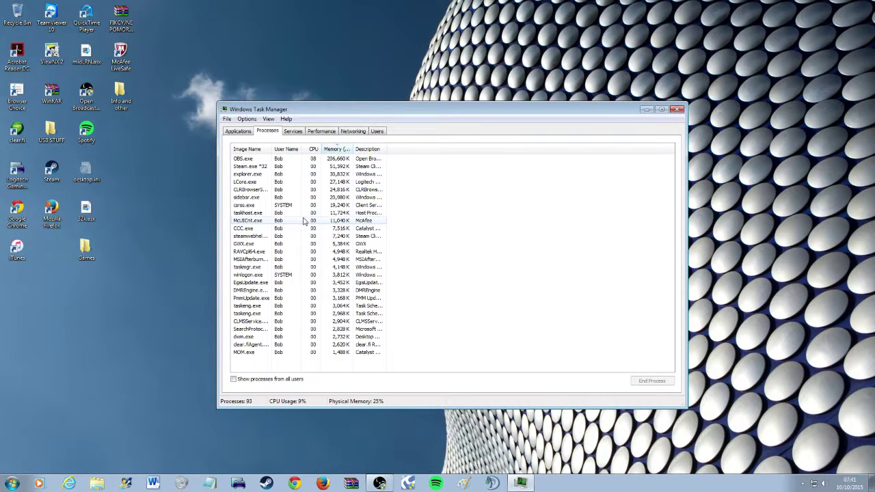
- Open the processor affinity settings for the Steam.exe *32 process and move the dialog clear of the process list
{"action": "left_click", "coordinate": [297, 167]}
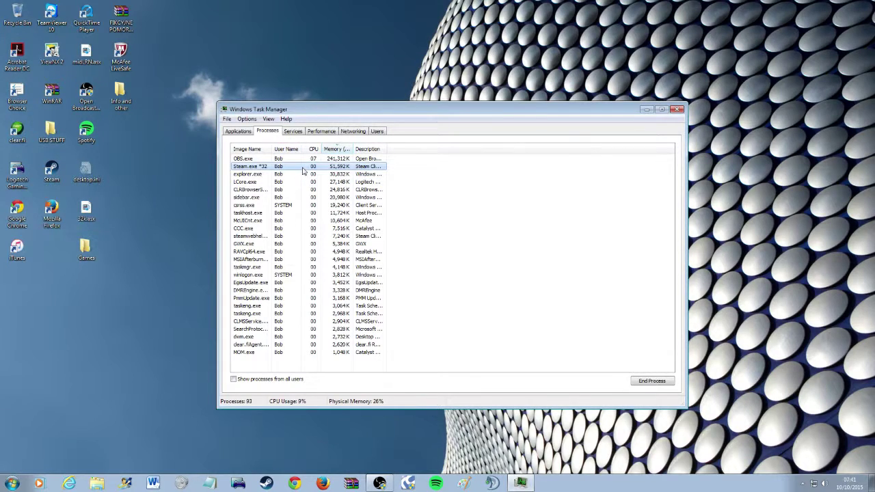
{"action": "right_click", "coordinate": [303, 169]}
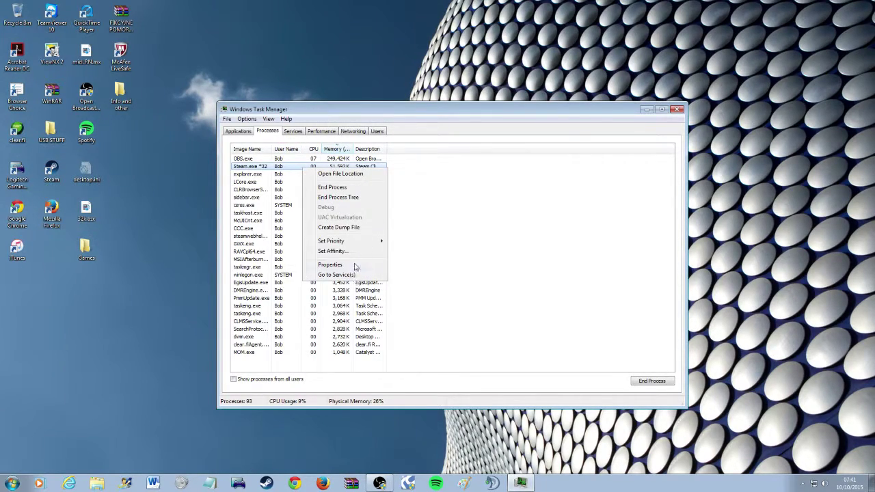
{"action": "left_click", "coordinate": [364, 252]}
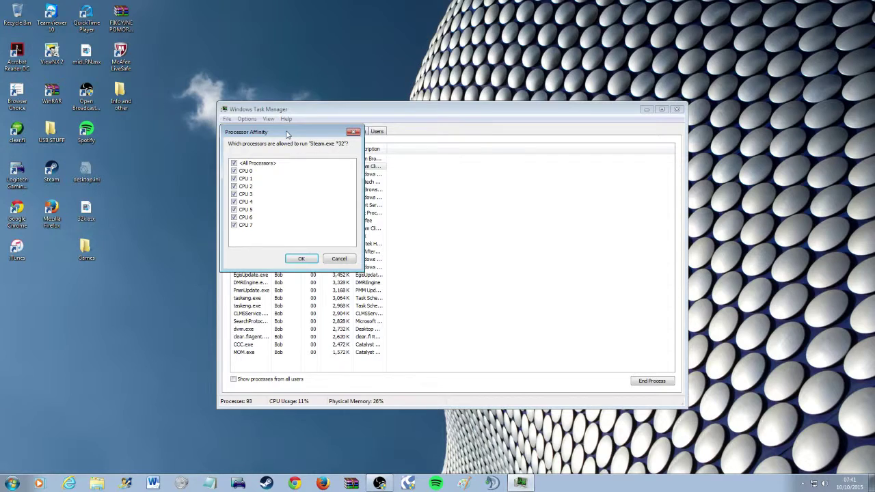
{"action": "left_click_drag", "start_coordinate": [288, 134], "coordinate": [500, 168]}
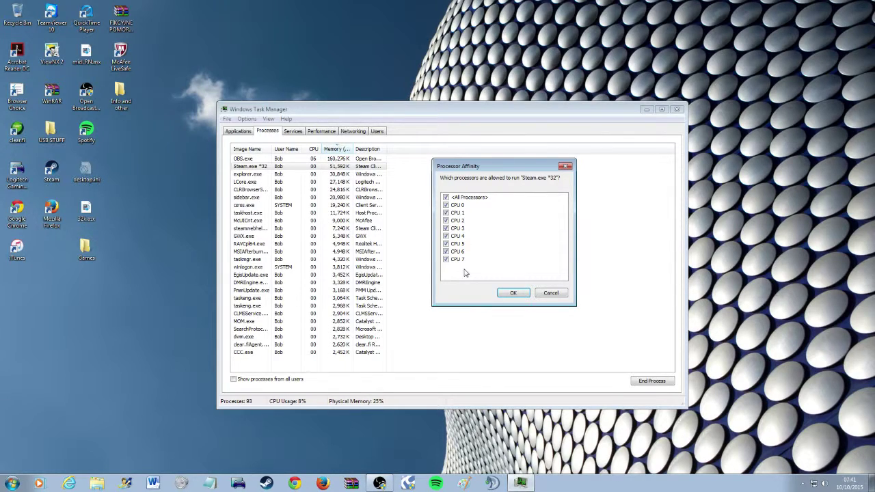
- Clear all processors for Steam.exe *32 and allow only CPU 1 through CPU 6
{"action": "left_click", "coordinate": [445, 198]}
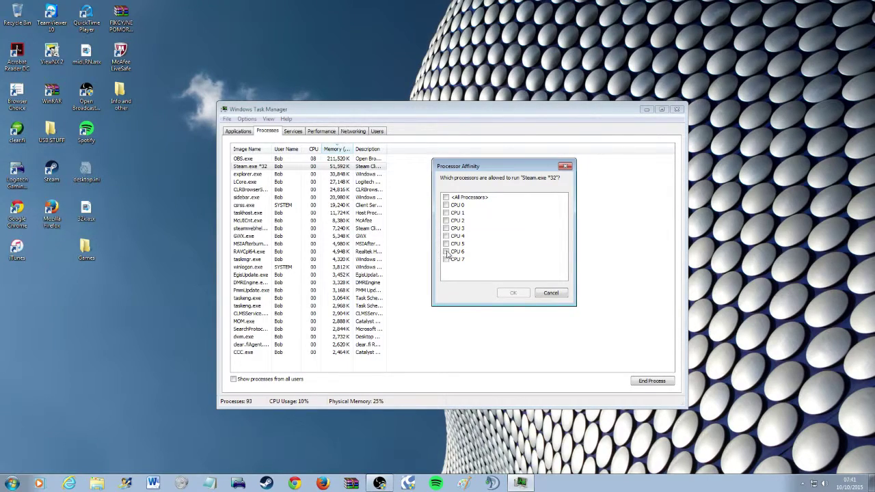
{"action": "left_click", "coordinate": [446, 212]}
{"action": "left_click", "coordinate": [446, 220]}
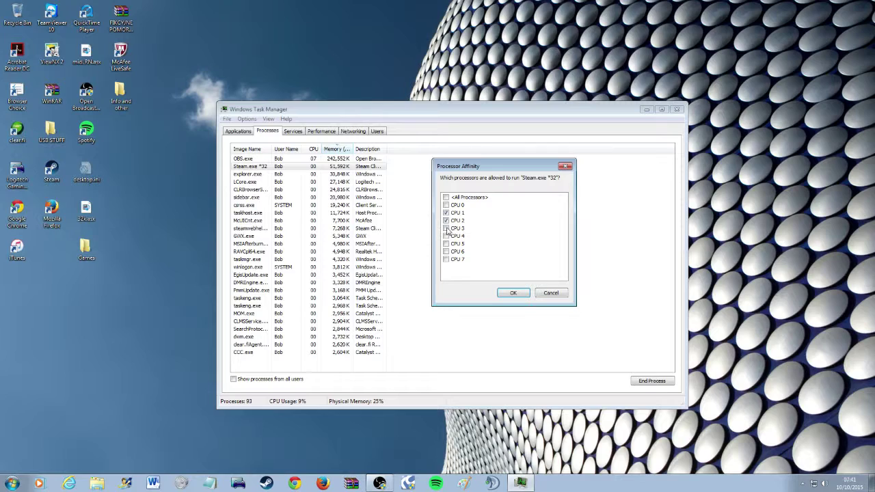
{"action": "left_click", "coordinate": [445, 228]}
{"action": "left_click", "coordinate": [446, 235]}
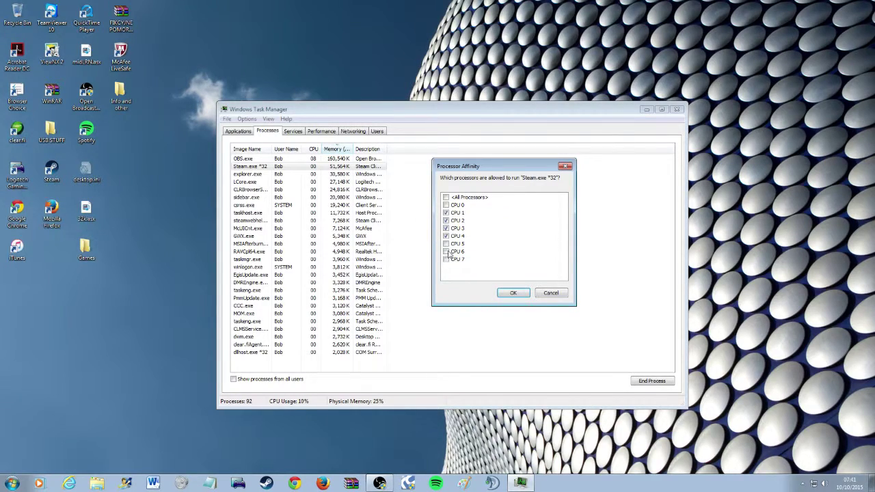
{"action": "left_click", "coordinate": [446, 244]}
{"action": "left_click", "coordinate": [447, 251]}
- Allow Steam.exe *32 to run on all processors, confirm the affinity and deselect the process
{"action": "left_click", "coordinate": [445, 197]}
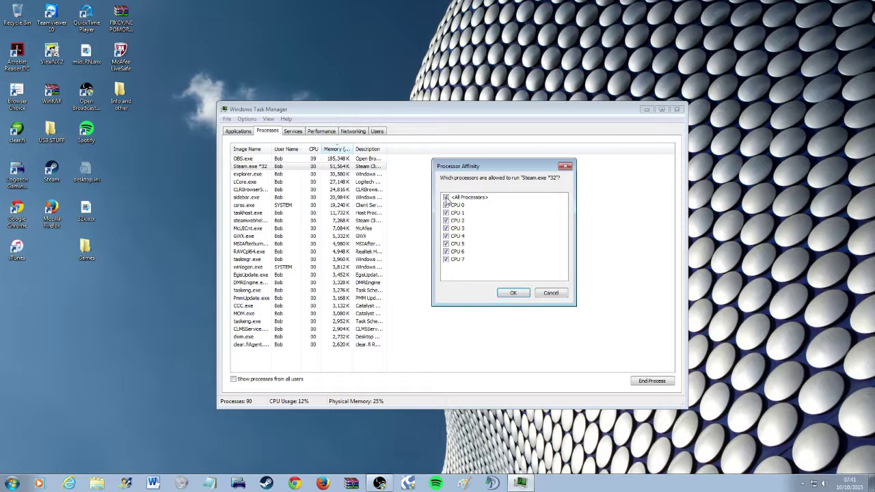
{"action": "left_click", "coordinate": [512, 293]}
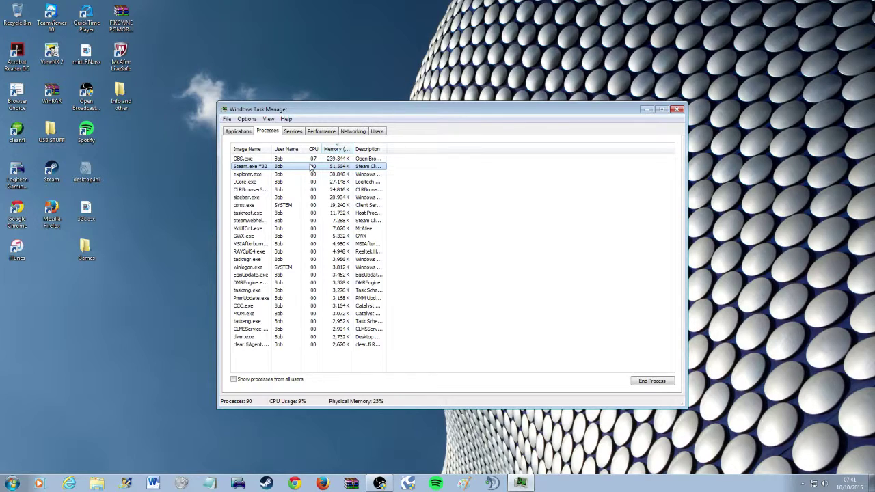
{"action": "left_click", "coordinate": [447, 326]}
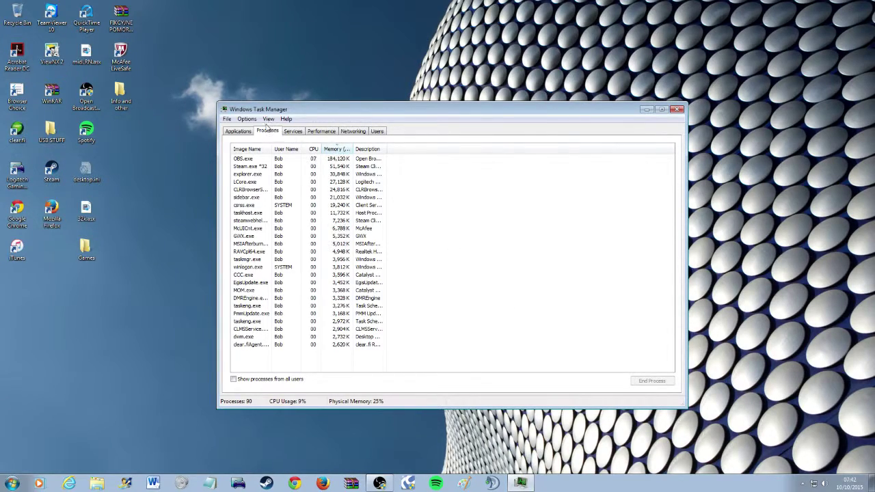
- Check the list of running applications and close Task Manager
{"action": "left_click", "coordinate": [268, 119]}
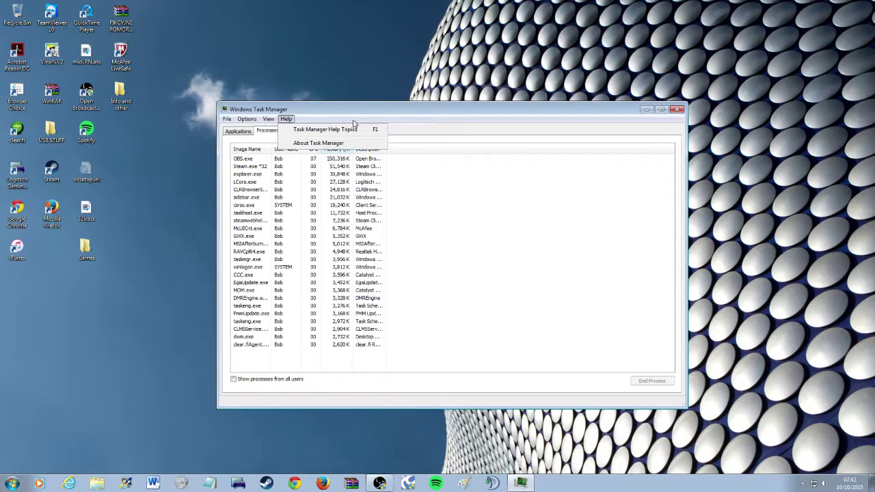
{"action": "left_click", "coordinate": [313, 116]}
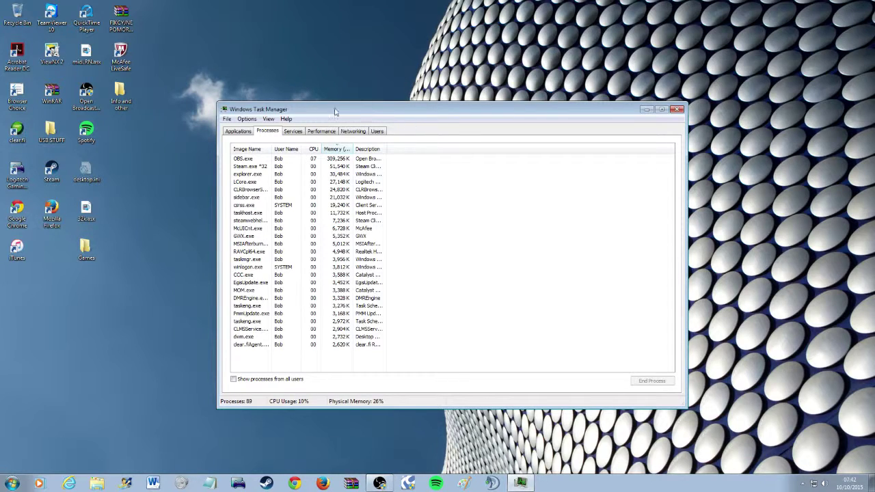
{"action": "left_click", "coordinate": [239, 131]}
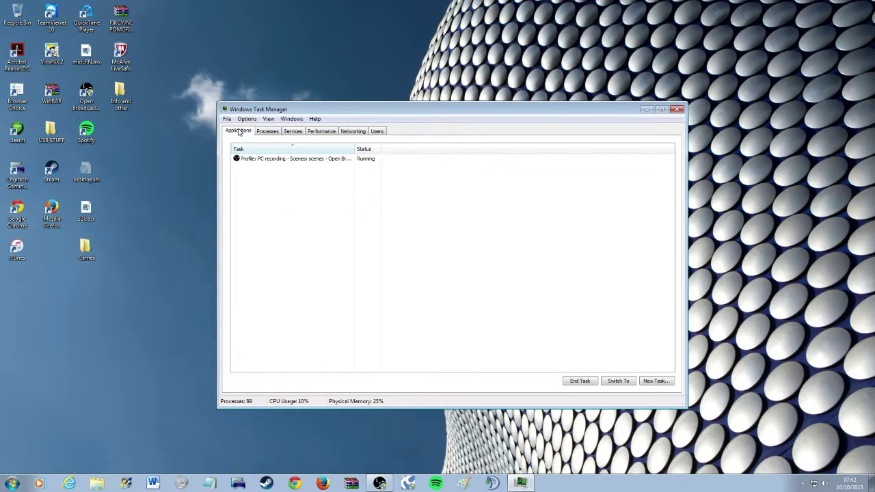
{"action": "left_click", "coordinate": [679, 111]}
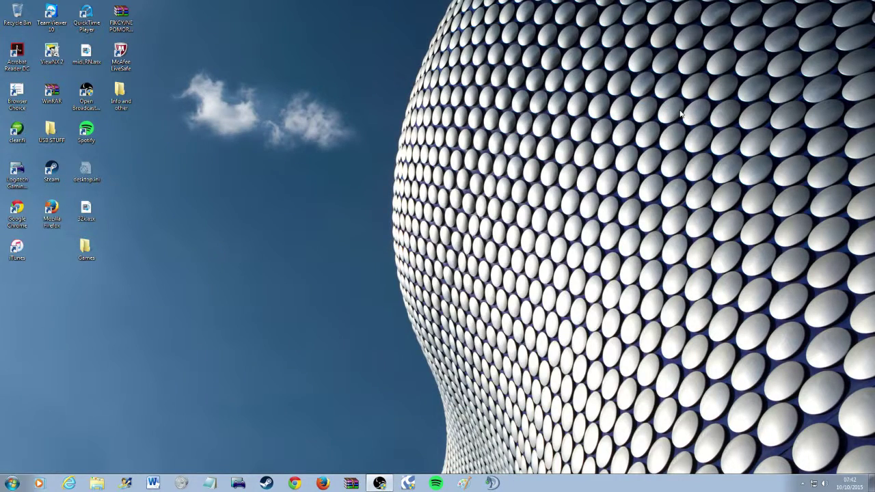